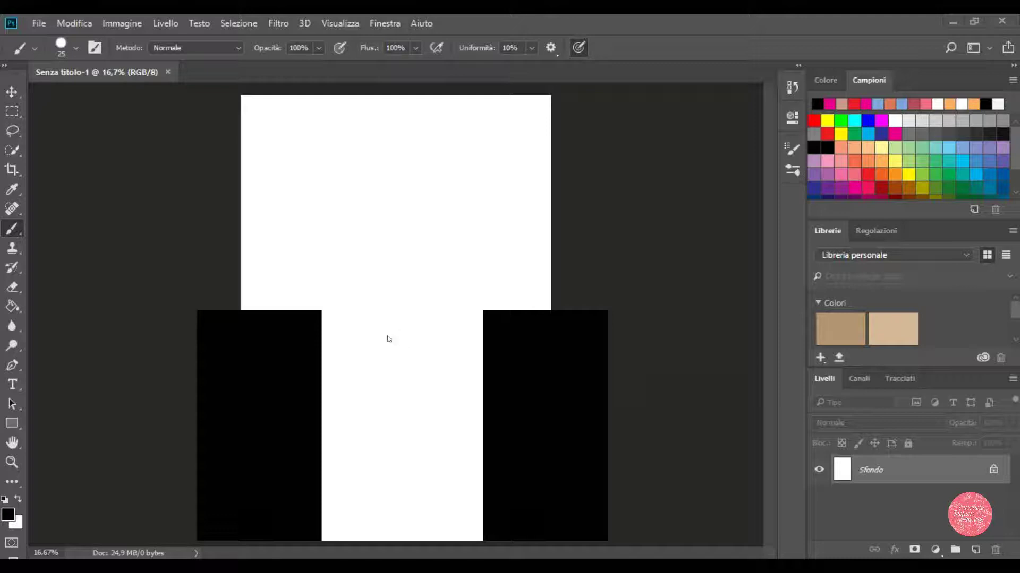
# - Sketch the croquis body and legs, then scale it smaller and move it up
pyautogui.moveTo(392, 334)
pyautogui.mouseDown()
pyautogui.moveTo(398, 364)
pyautogui.moveTo(411, 359)
pyautogui.moveTo(386, 409)
pyautogui.moveTo(413, 393)
pyautogui.moveTo(385, 397)
pyautogui.mouseUp()
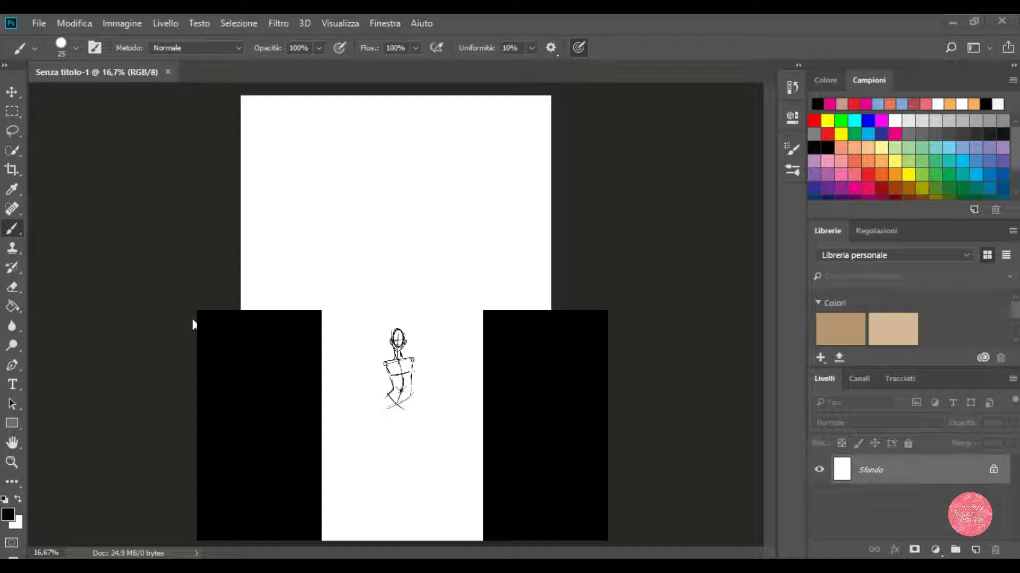
pyautogui.moveTo(389, 408); pyautogui.dragTo(388, 445)
pyautogui.moveTo(394, 409)
pyautogui.mouseDown()
pyautogui.moveTo(413, 450)
pyautogui.moveTo(402, 425)
pyautogui.moveTo(404, 472)
pyautogui.mouseUp()
pyautogui.hotkey('ctrl', 't')
pyautogui.press('Return')
# - Redraw and thicken both legs down to the feet
pyautogui.moveTo(410, 433); pyautogui.dragTo(426, 492)
pyautogui.moveTo(404, 469); pyautogui.dragTo(409, 496)
pyautogui.moveTo(398, 425); pyautogui.dragTo(397, 469)
pyautogui.moveTo(400, 408)
pyautogui.mouseDown()
pyautogui.moveTo(404, 467)
pyautogui.moveTo(409, 437)
pyautogui.mouseUp()
pyautogui.moveTo(399, 448); pyautogui.dragTo(400, 462)
pyautogui.moveTo(408, 427); pyautogui.dragTo(409, 443)
pyautogui.moveTo(408, 442); pyautogui.dragTo(422, 465)
pyautogui.moveTo(422, 464)
pyautogui.mouseDown()
pyautogui.moveTo(432, 485)
pyautogui.moveTo(418, 498)
pyautogui.mouseUp()
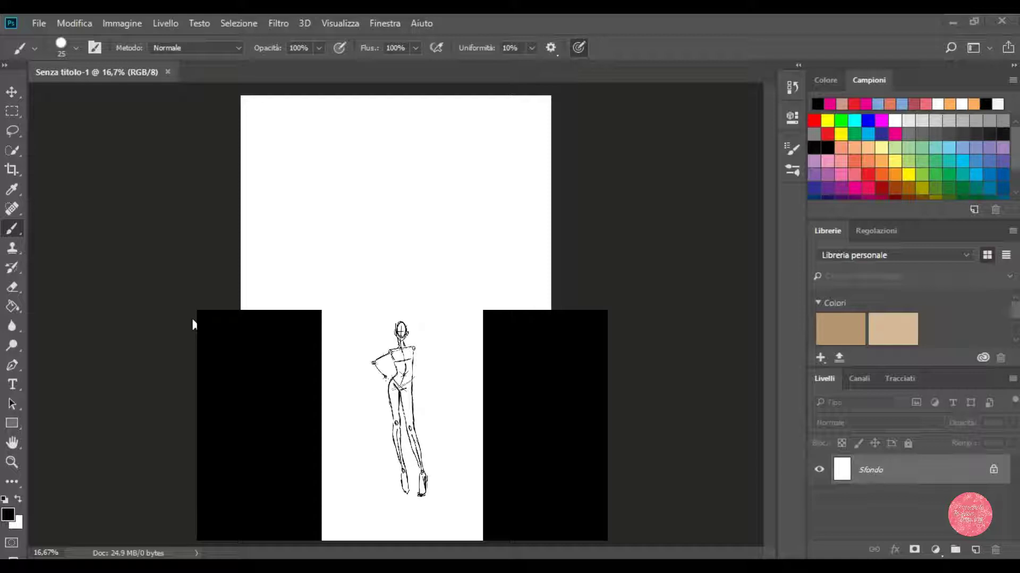
# - Undo and restore the left arm lines, and add a line down the figure's right side
pyautogui.hotkey('ctrl', 'z')
pyautogui.hotkey('ctrl', 'z')
pyautogui.hotkey('ctrl', 'shift', 'z')
pyautogui.hotkey('ctrl', 'shift', 'z')
pyautogui.hotkey('ctrl', 'shift', 'z')
pyautogui.hotkey('ctrl', 'shift', 'z')
pyautogui.moveTo(417, 352); pyautogui.dragTo(412, 399)
pyautogui.hotkey('ctrl', 'shift', 'z')
pyautogui.hotkey('ctrl', 'shift', 'z')
pyautogui.hotkey('ctrl', 'shift', 'z')
pyautogui.hotkey('ctrl', 'shift', 'z')
pyautogui.hotkey('ctrl', 'shift', 'z')
pyautogui.hotkey('ctrl', 'shift', 'z')
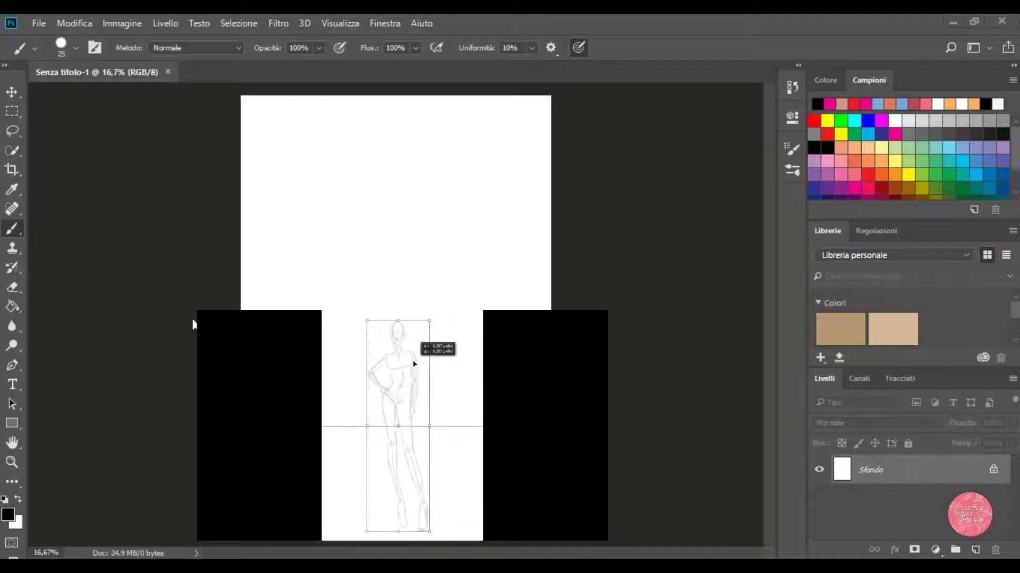
# - Check the brush size and hardness presets, then add a new empty layer above the background
pyautogui.rightClick(476, 419)
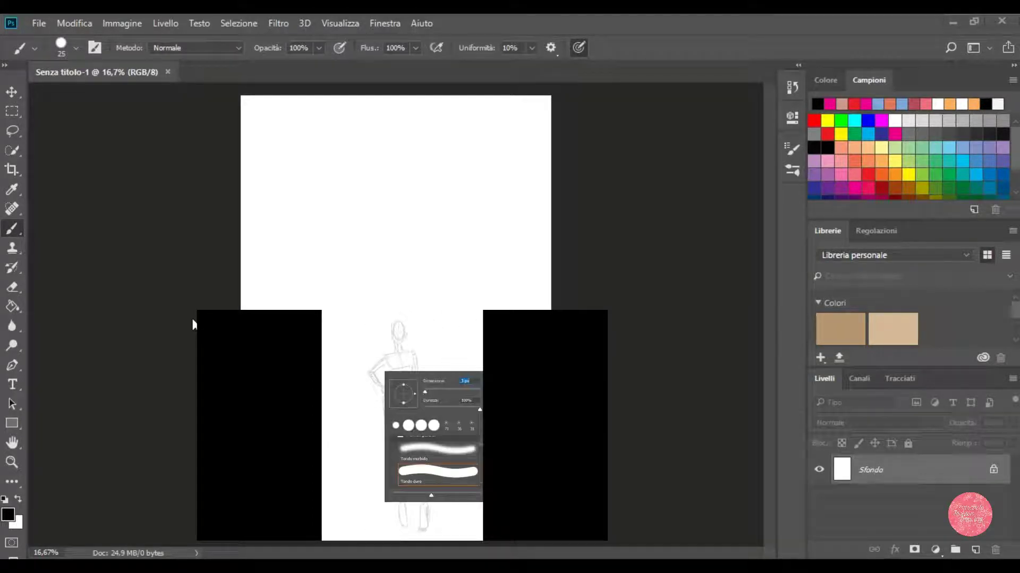
pyautogui.press('Return')
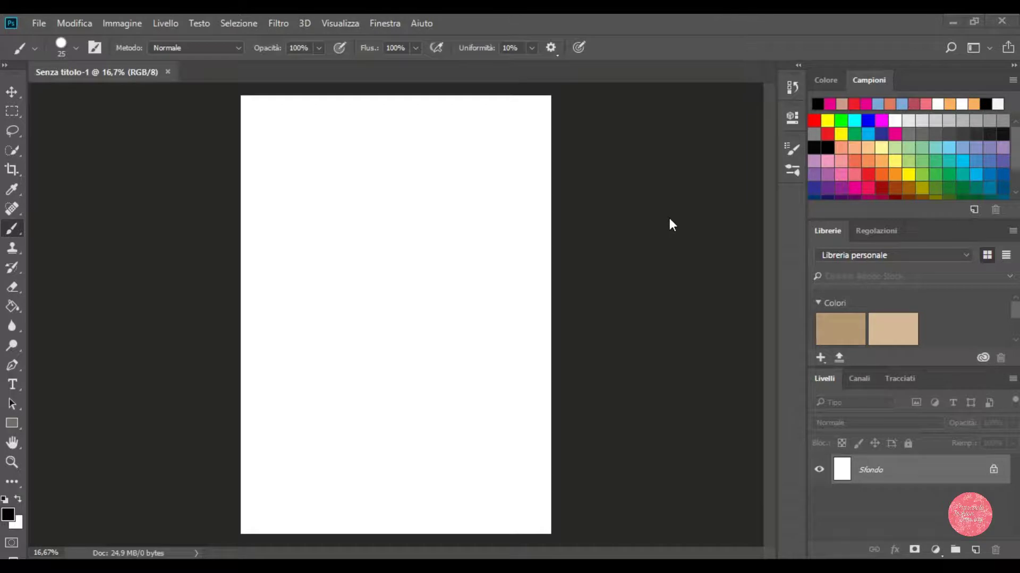
pyautogui.click(976, 551)
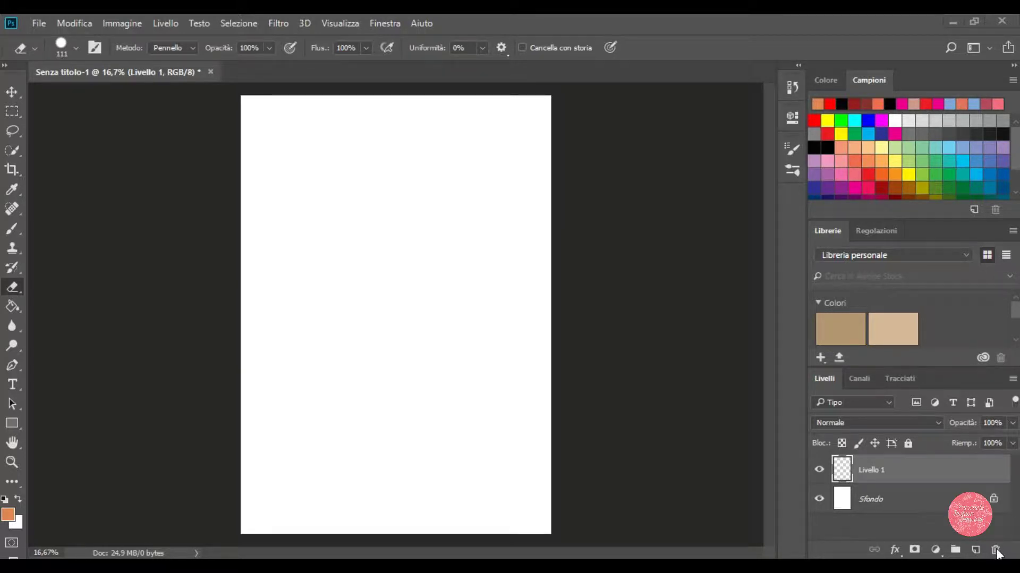
# - Delete Livello 1 and enlarge the eraser to 190 px with slightly softer hardness
pyautogui.click(994, 551)
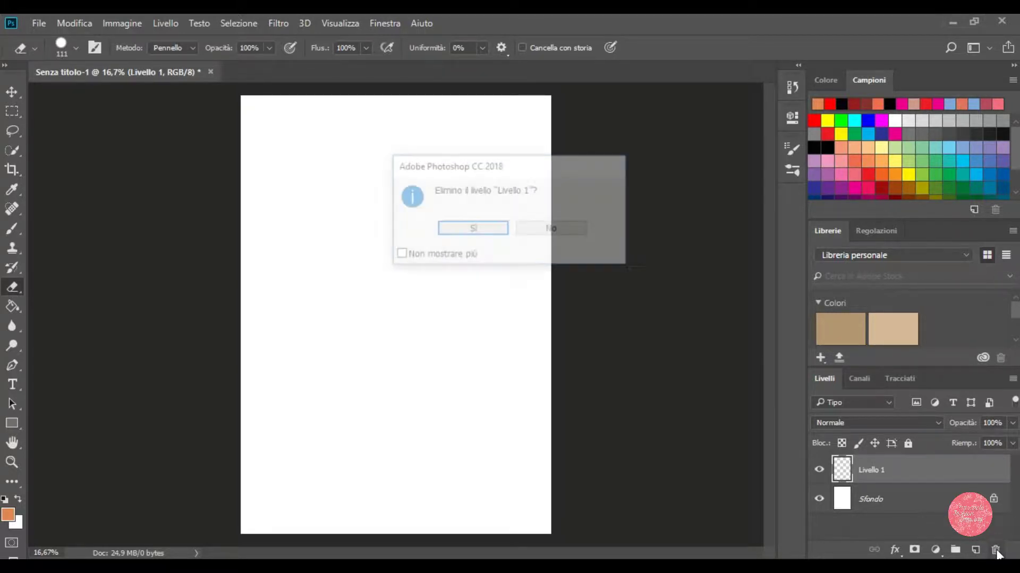
pyautogui.click(474, 232)
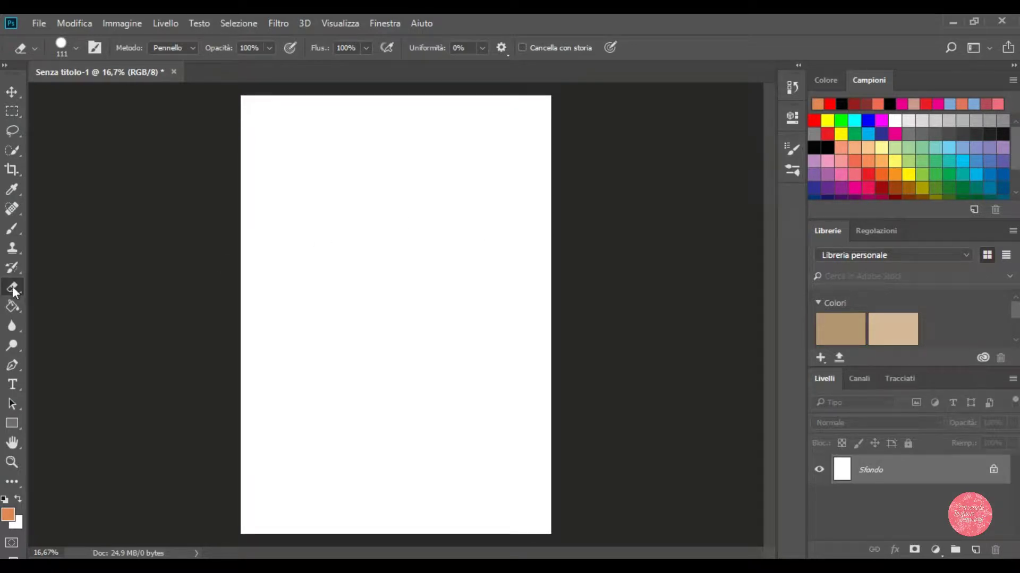
pyautogui.click(76, 48)
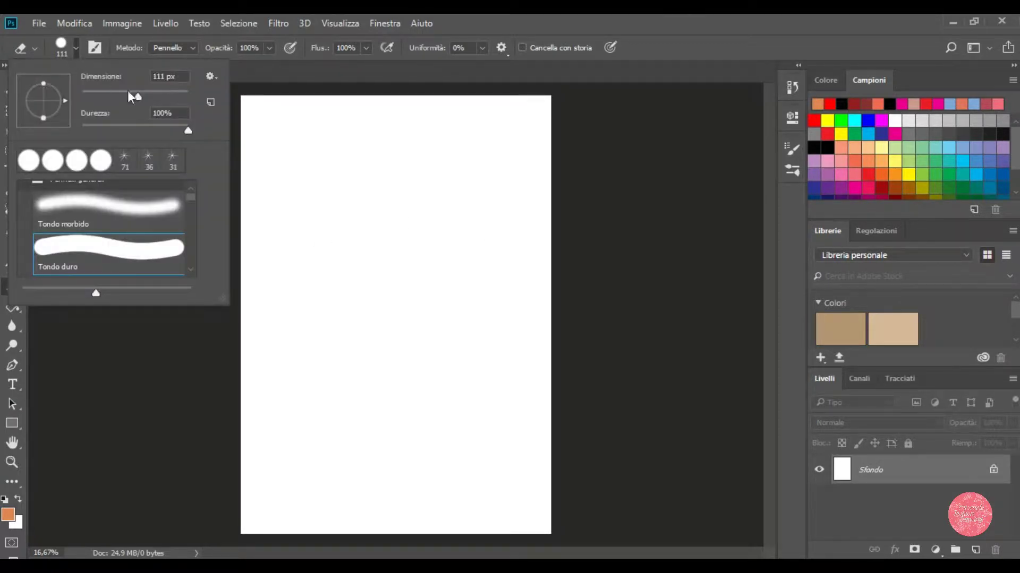
pyautogui.moveTo(188, 130); pyautogui.dragTo(172, 128)
pyautogui.moveTo(145, 96); pyautogui.dragTo(159, 95)
pyautogui.click(242, 85)
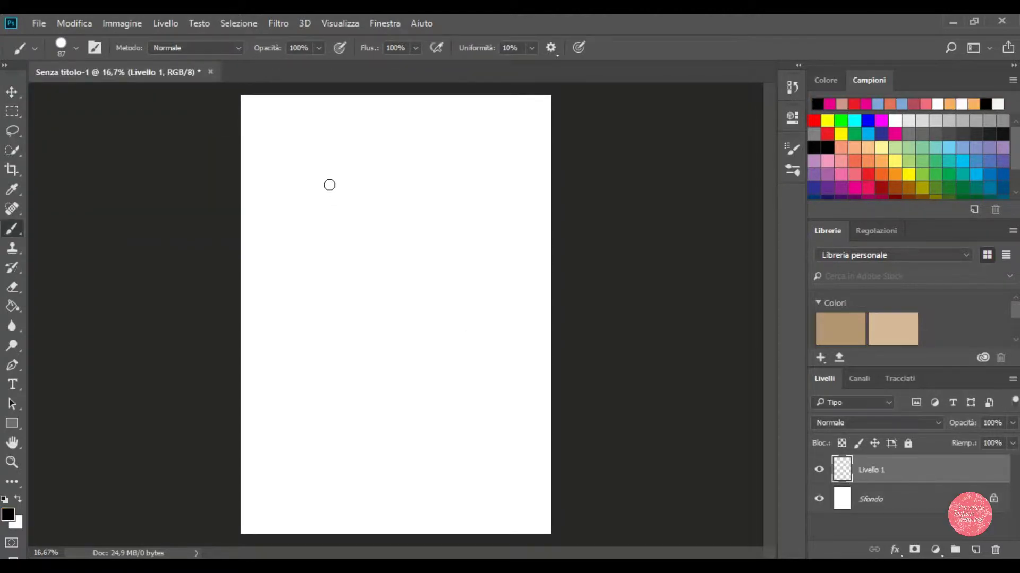
# - Paint seven thick parallel black diagonal strokes across the page
pyautogui.moveTo(327, 185)
pyautogui.mouseDown()
pyautogui.moveTo(411, 138)
pyautogui.moveTo(438, 154)
pyautogui.mouseUp()
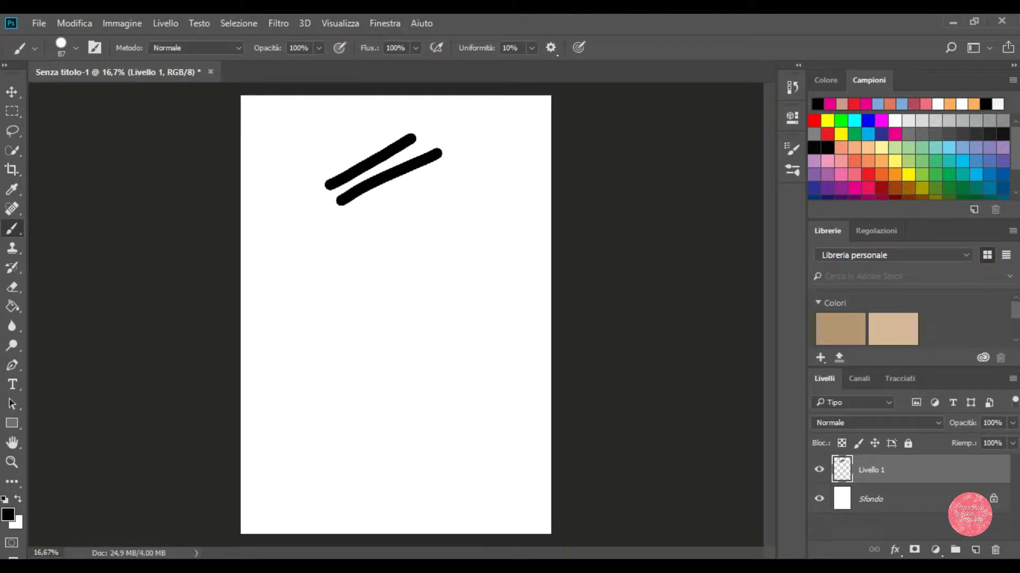
pyautogui.moveTo(349, 221); pyautogui.dragTo(468, 159)
pyautogui.moveTo(375, 235); pyautogui.dragTo(474, 175)
pyautogui.moveTo(402, 250); pyautogui.dragTo(489, 193)
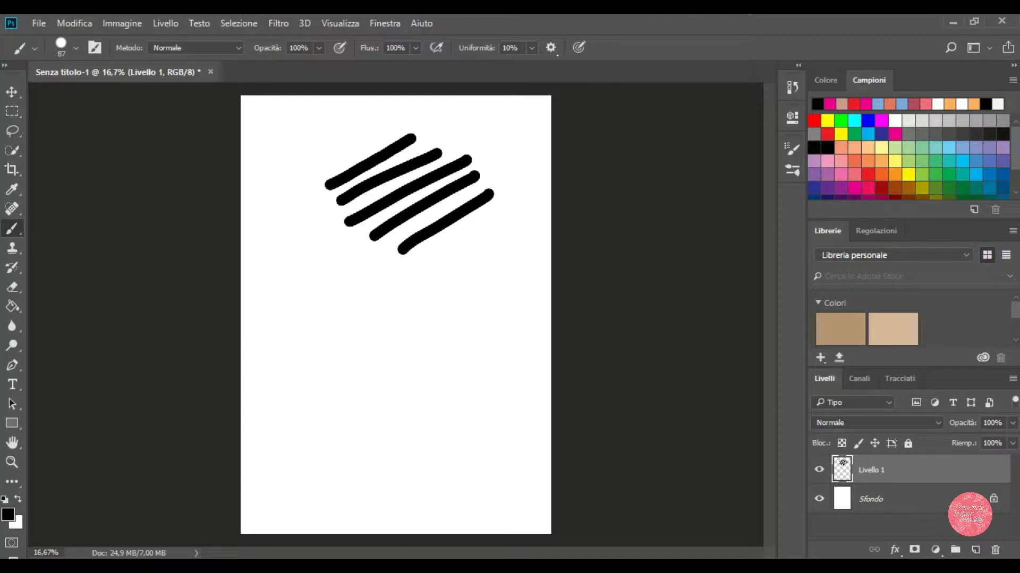
pyautogui.moveTo(417, 264); pyautogui.dragTo(520, 201)
pyautogui.moveTo(428, 284); pyautogui.dragTo(512, 223)
pyautogui.moveTo(431, 305); pyautogui.dragTo(505, 259)
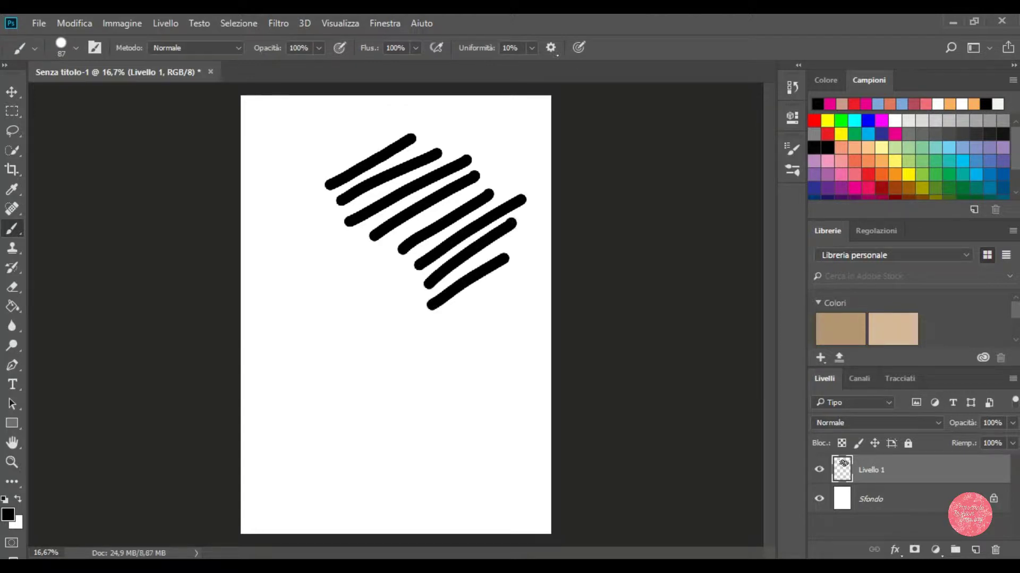
# - Make brush size follow pen pressure and paint thin diagonal test strokes
pyautogui.click(578, 48)
pyautogui.moveTo(282, 306)
pyautogui.mouseDown()
pyautogui.moveTo(319, 268)
pyautogui.moveTo(333, 275)
pyautogui.mouseUp()
pyautogui.moveTo(304, 321)
pyautogui.mouseDown()
pyautogui.moveTo(346, 282)
pyautogui.moveTo(362, 286)
pyautogui.mouseUp()
pyautogui.moveTo(312, 348); pyautogui.dragTo(358, 321)
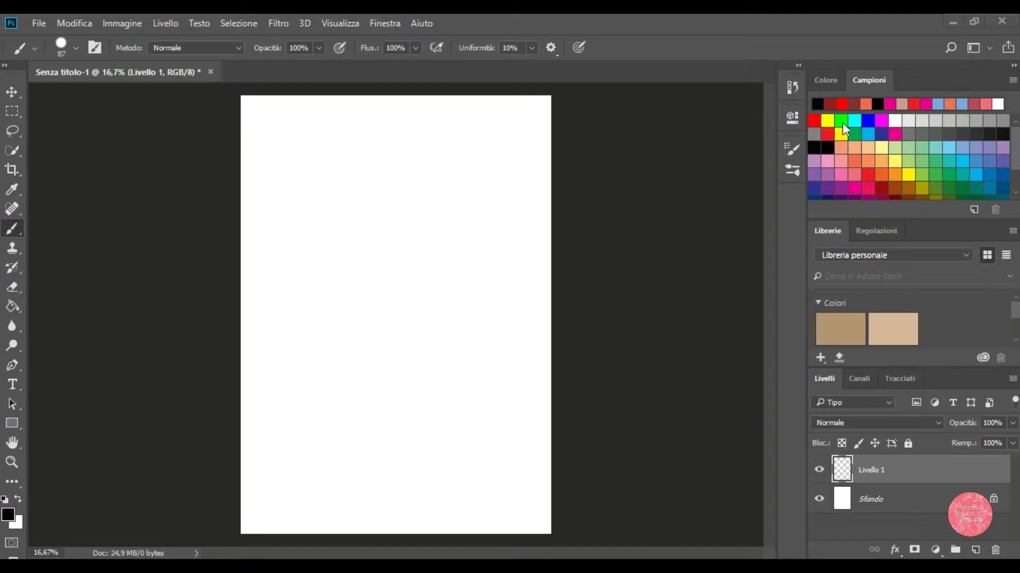
# - Switch to the red swatch and paint a solid red blob near the top centre
pyautogui.click(813, 121)
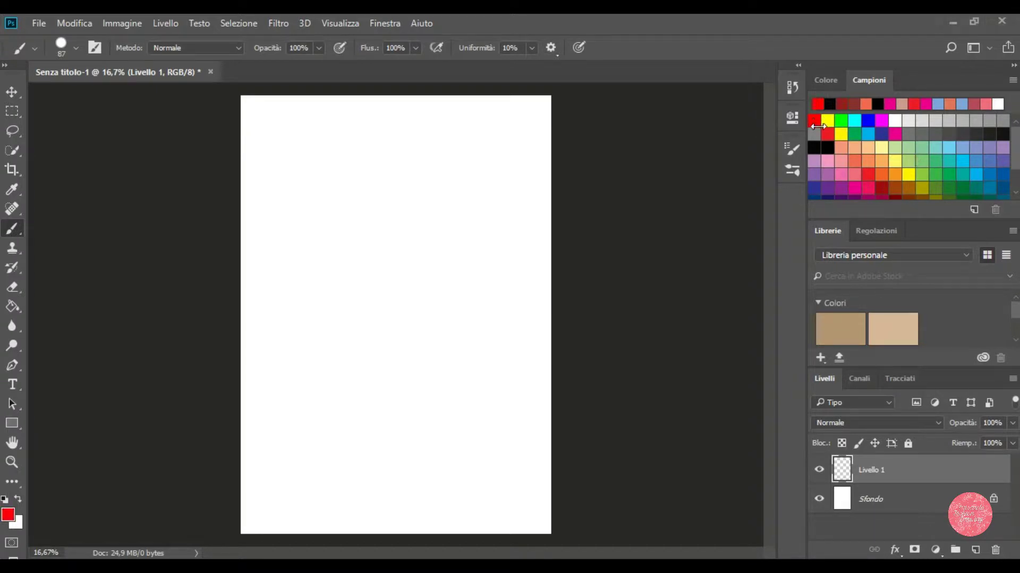
pyautogui.moveTo(419, 203)
pyautogui.mouseDown()
pyautogui.moveTo(412, 232)
pyautogui.moveTo(422, 193)
pyautogui.mouseUp()
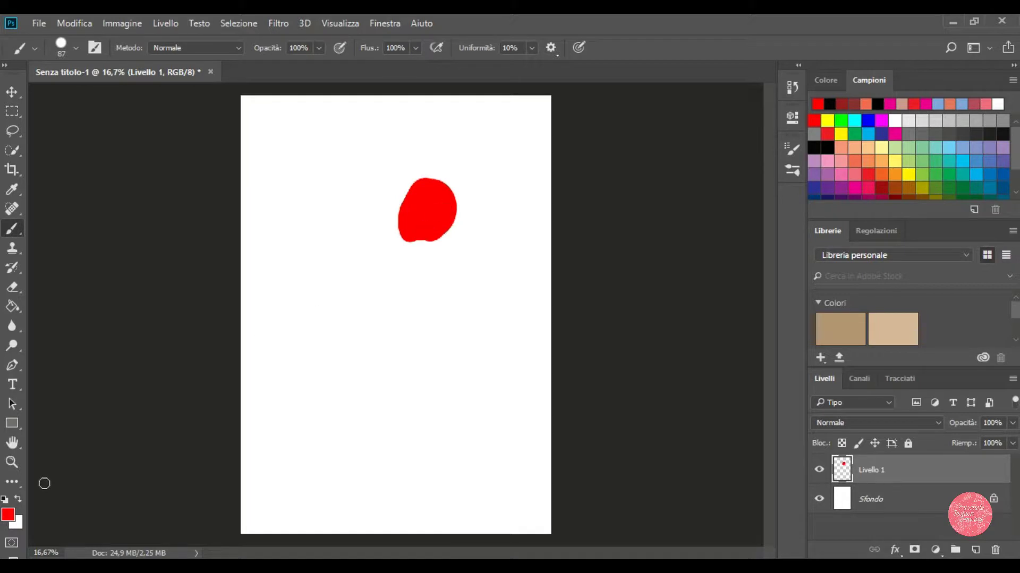
pyautogui.click(9, 518)
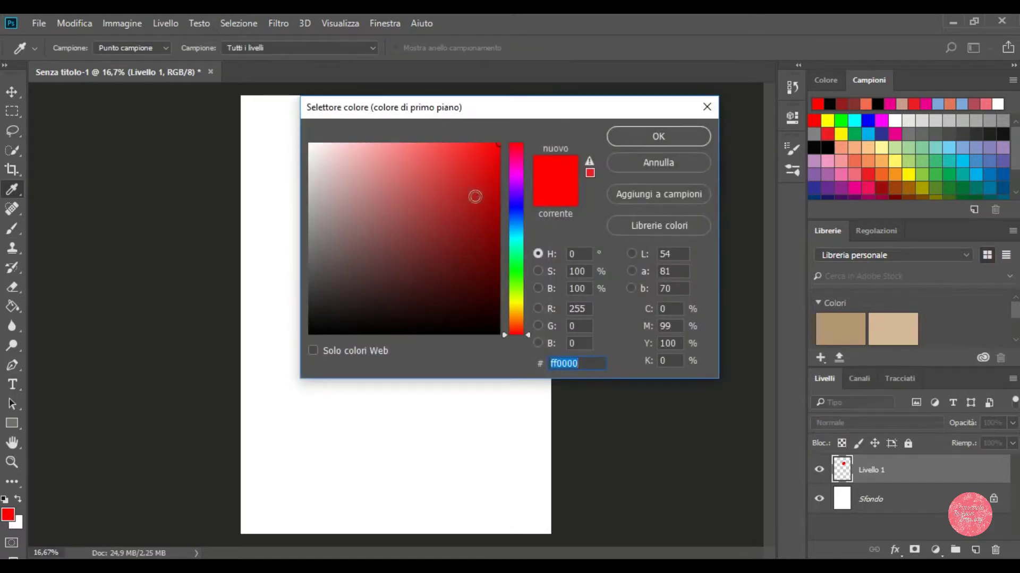
# - Pick a darker red, then browse the orange range of PANTONE+ Solid Coated
pyautogui.moveTo(491, 151)
pyautogui.mouseDown()
pyautogui.moveTo(467, 230)
pyautogui.moveTo(393, 290)
pyautogui.moveTo(455, 269)
pyautogui.moveTo(457, 212)
pyautogui.moveTo(476, 237)
pyautogui.moveTo(454, 258)
pyautogui.moveTo(469, 266)
pyautogui.moveTo(446, 223)
pyautogui.moveTo(468, 229)
pyautogui.mouseUp()
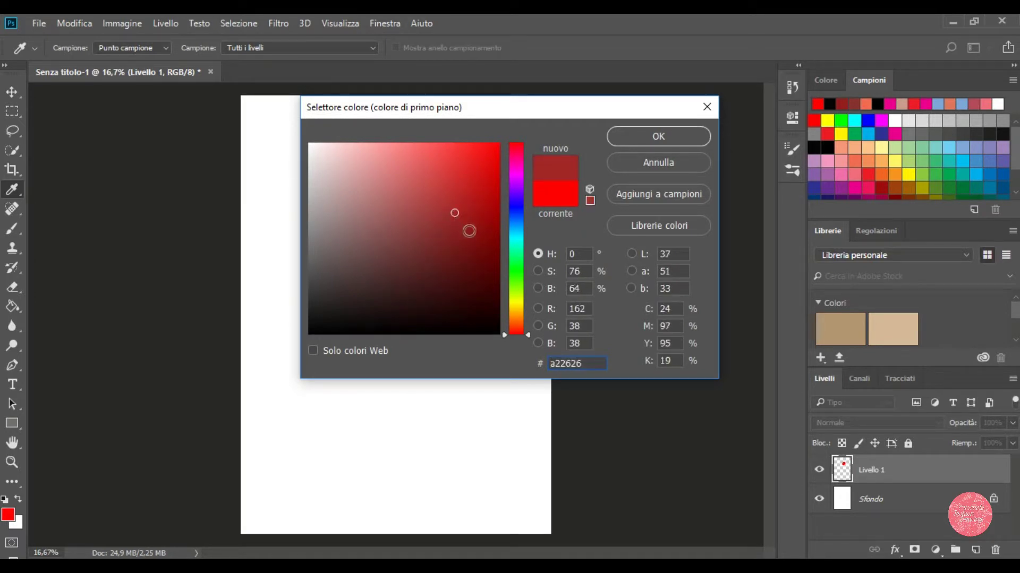
pyautogui.click(664, 224)
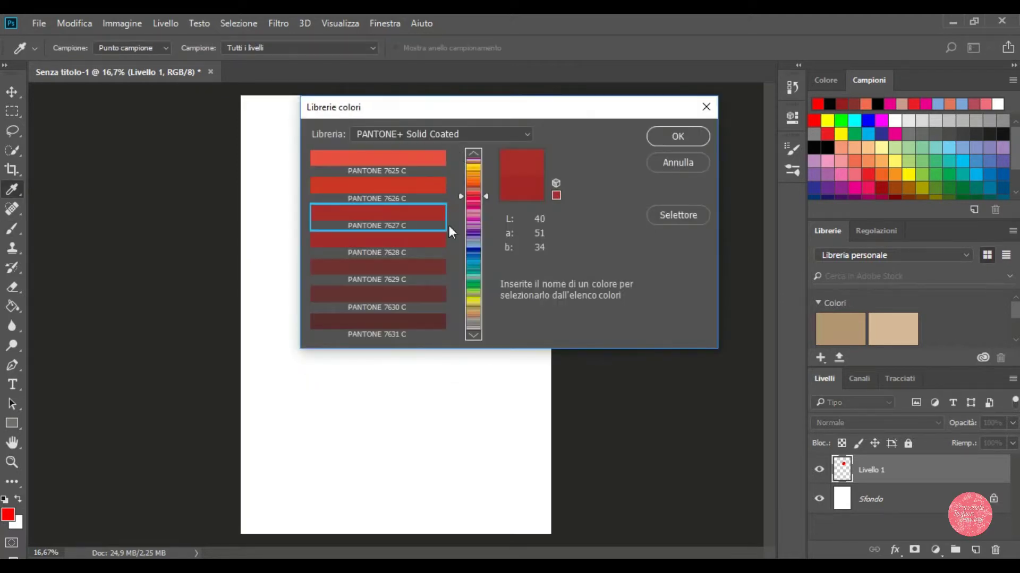
pyautogui.moveTo(485, 196); pyautogui.dragTo(487, 180)
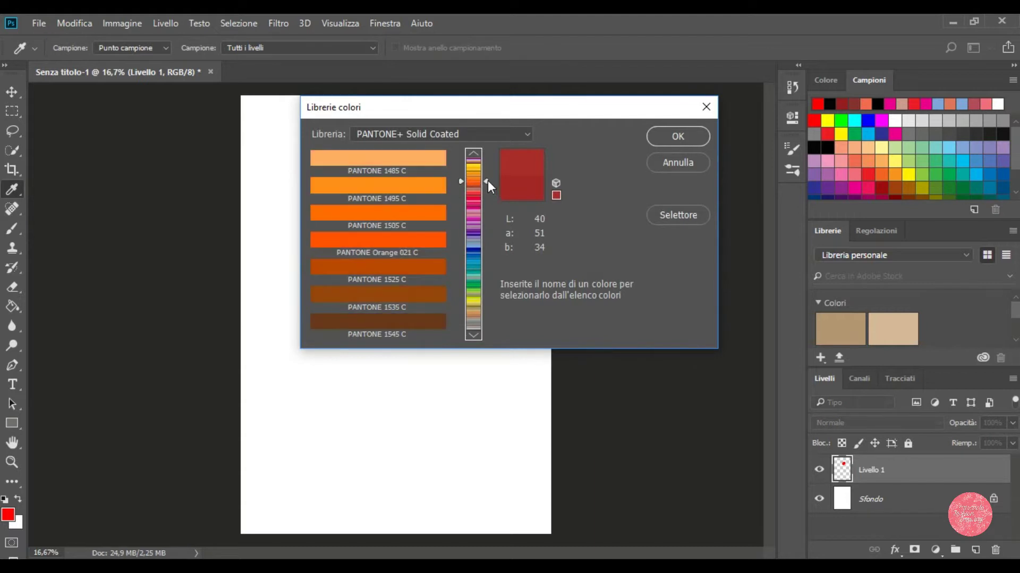